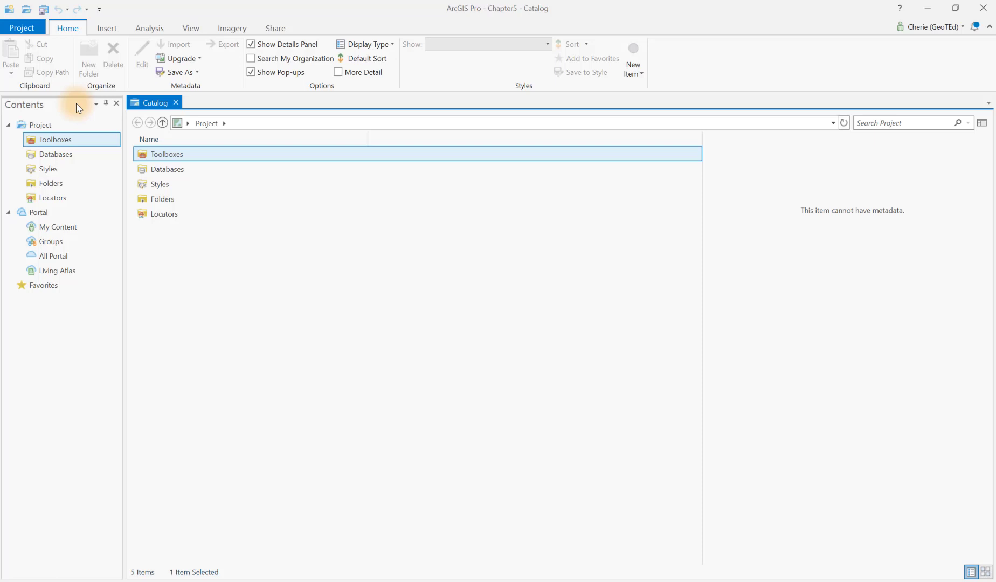
Insert a new Topographic world map and confirm it appears under Maps in the Catalog
click(104, 31)
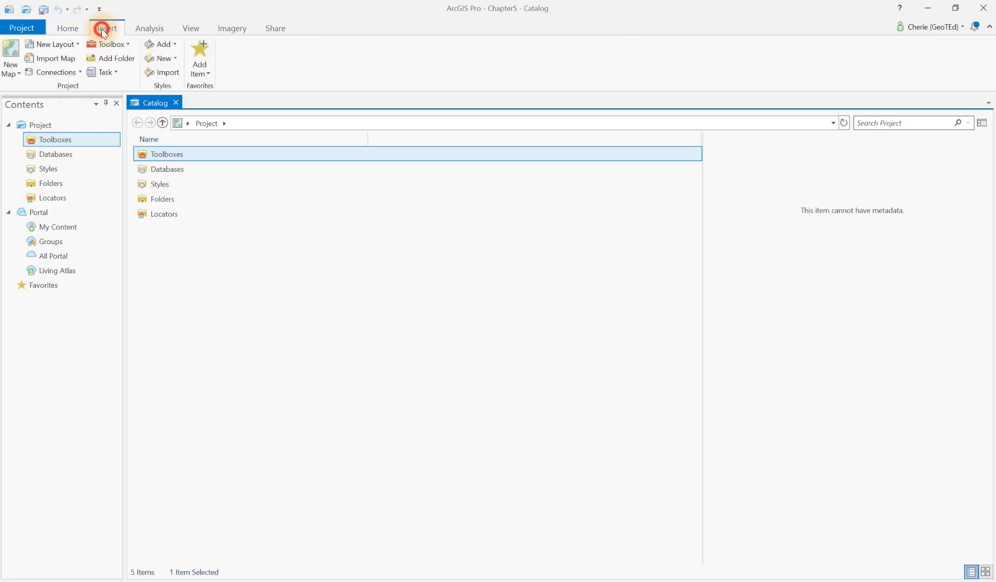
click(9, 54)
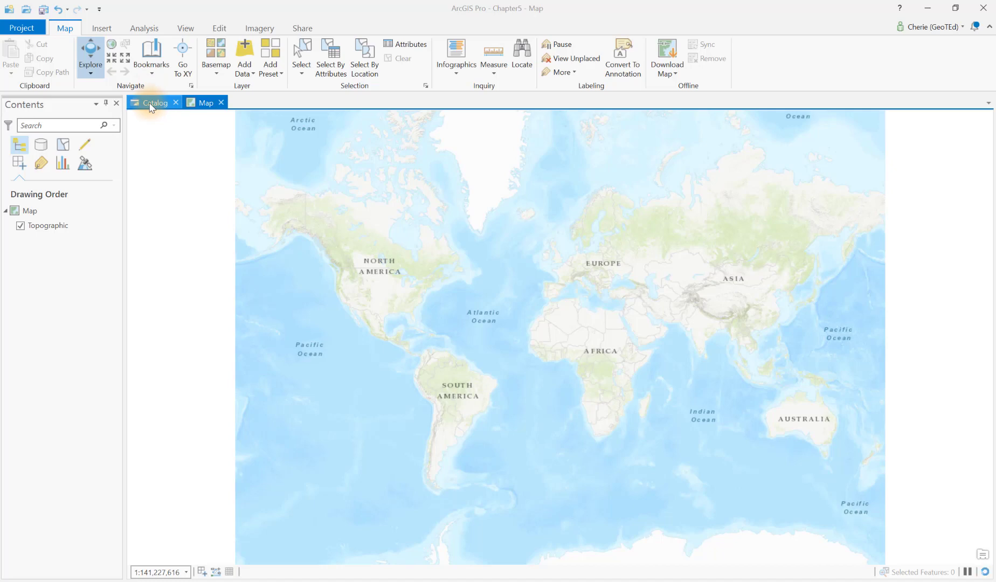
click(150, 105)
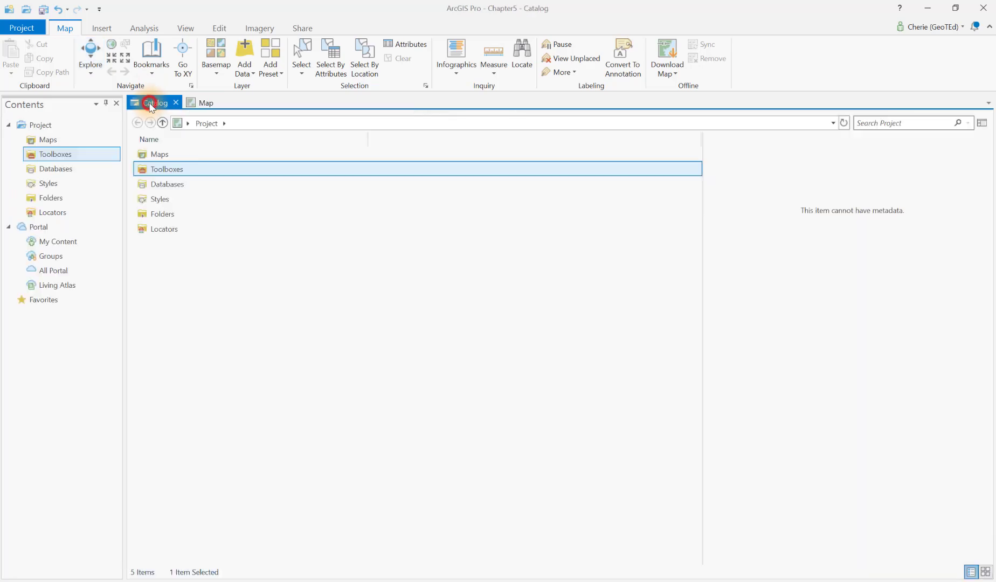
click(200, 103)
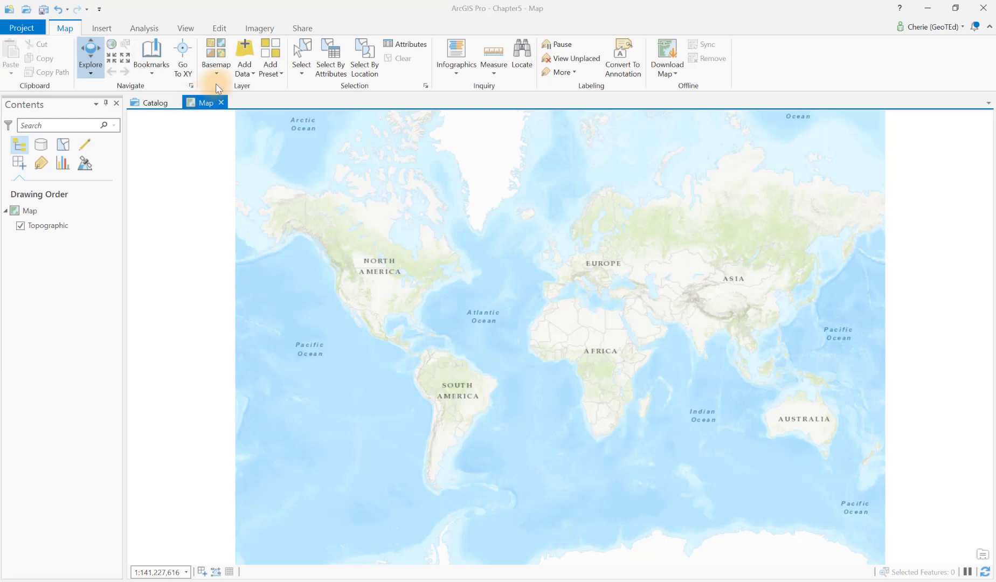
click(61, 29)
From Chapter5.gdb, add Mid_Atlantic_Cities, Mid_Atlantic_Counties and Mid_Atlantic_Roads to the map together
click(244, 67)
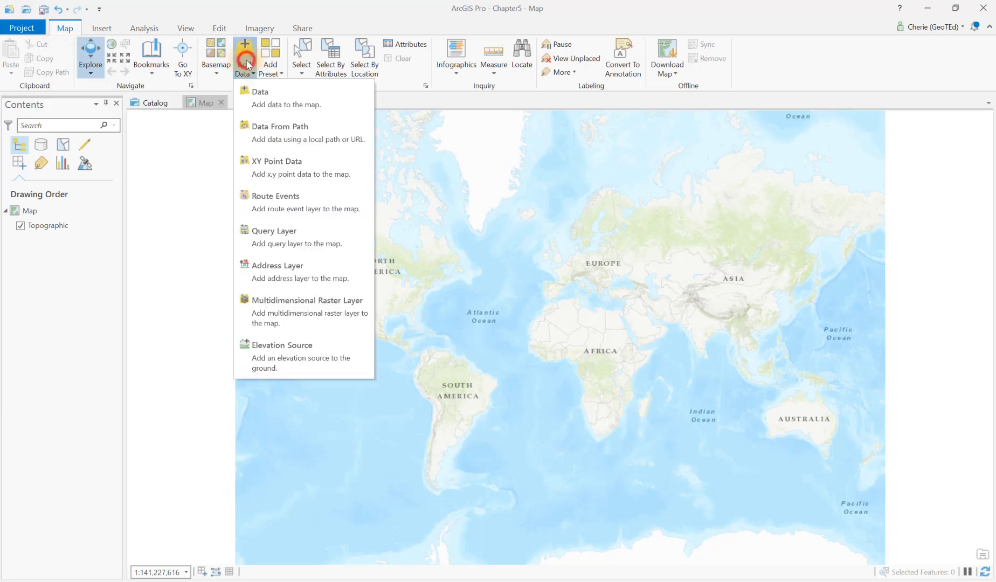
click(254, 90)
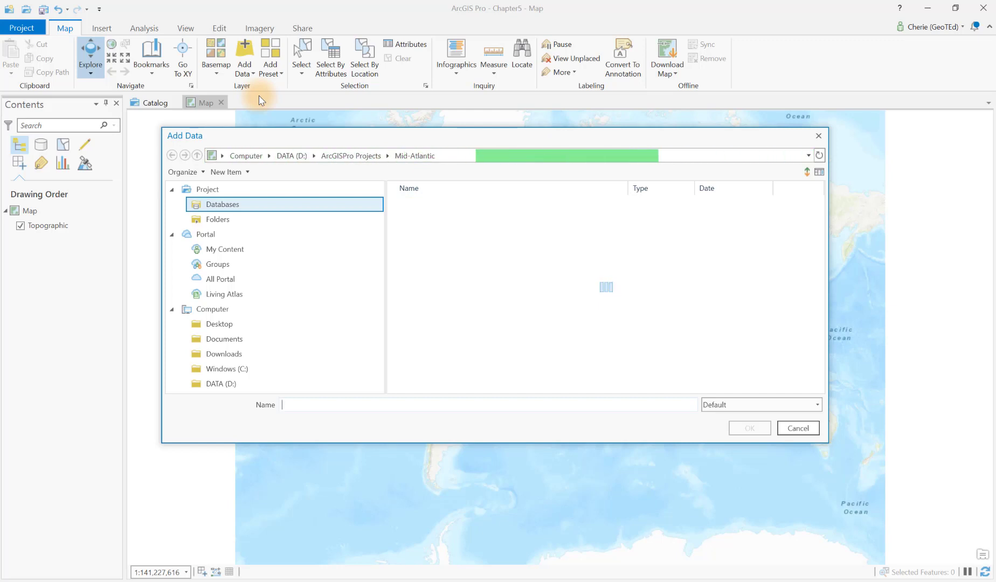
click(219, 206)
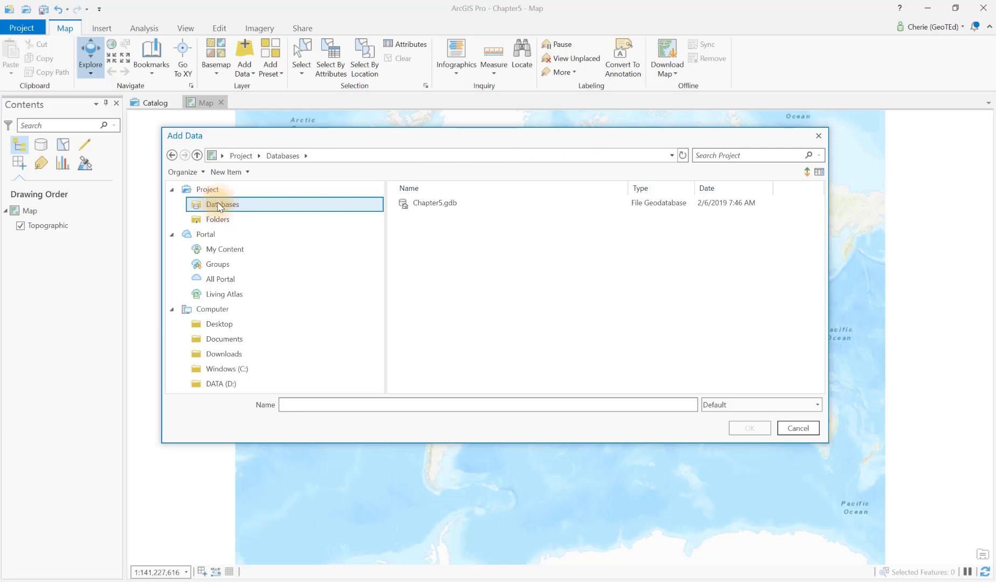
double_click(441, 204)
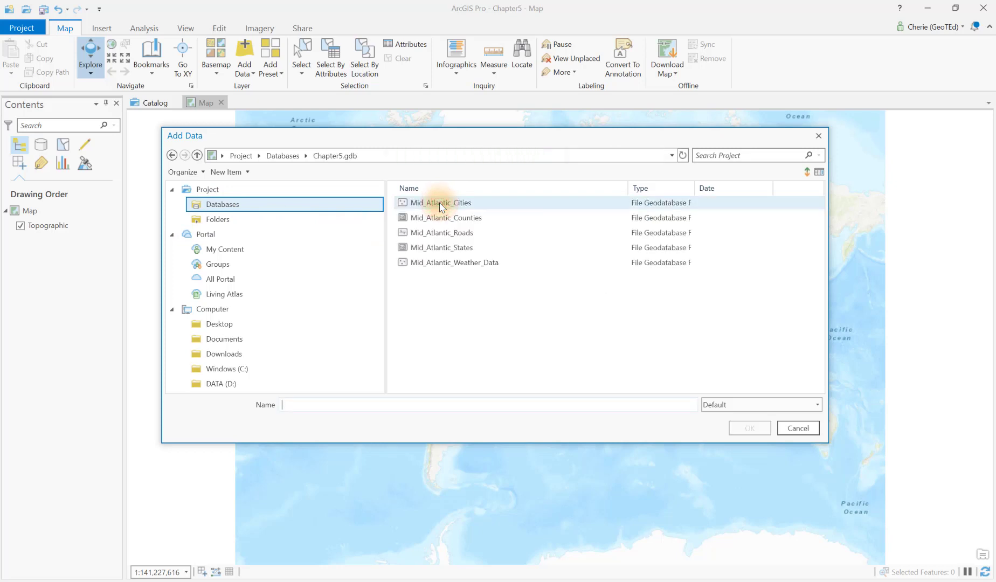
click(473, 203)
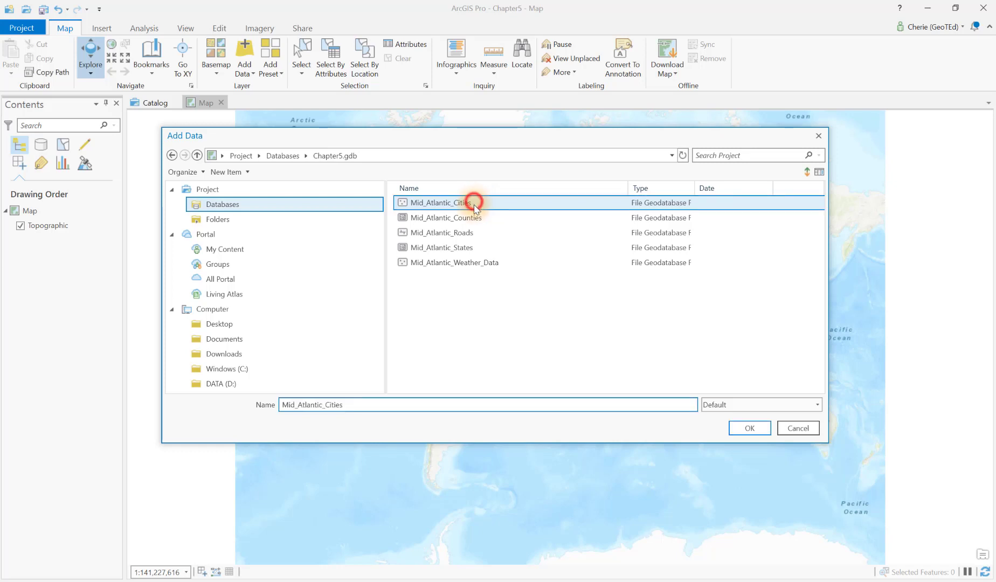
ctrl+click(475, 217)
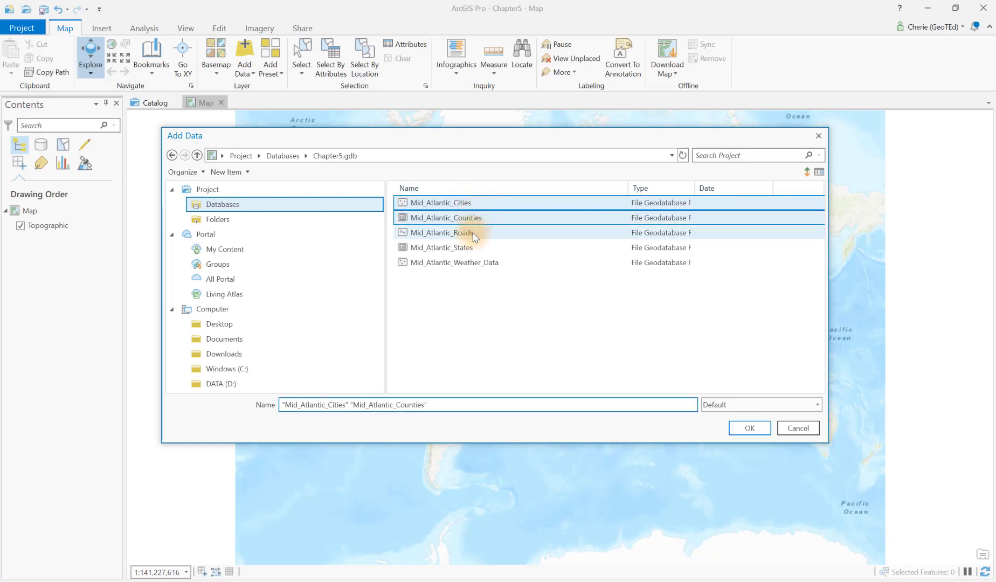
ctrl+click(474, 233)
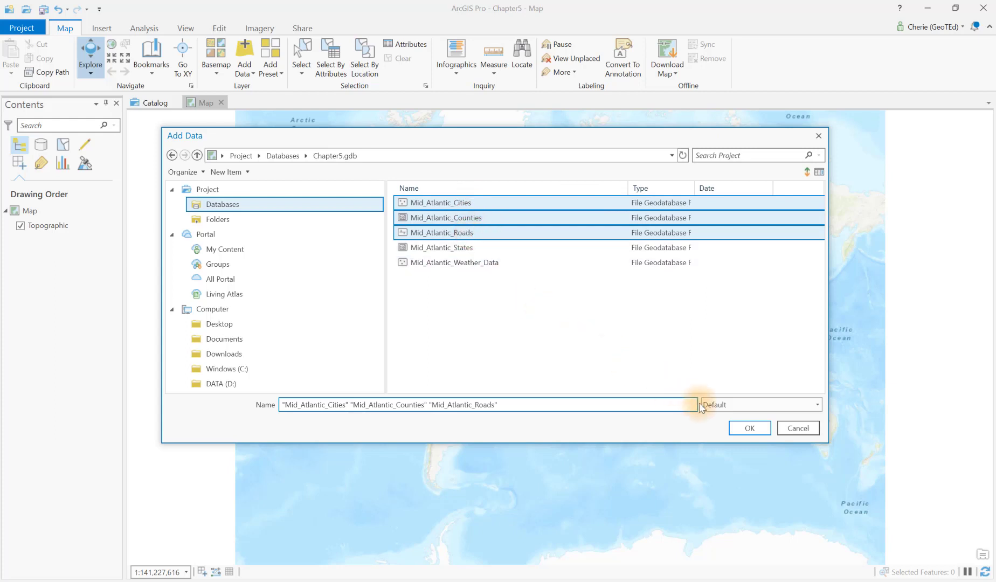
click(748, 431)
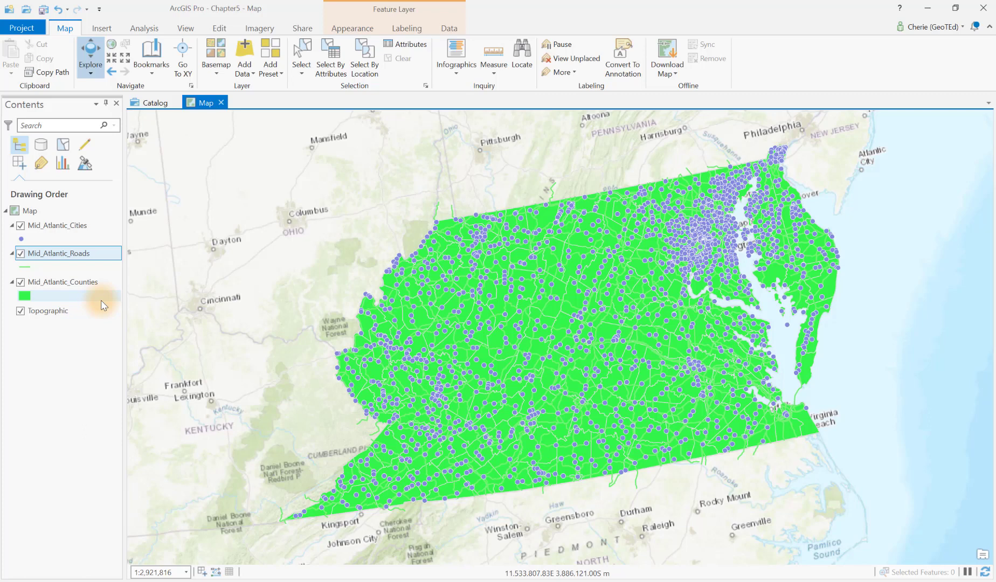
Add Mid_Atlantic_Weather_Data.shp and Mid_Atlantic_States.shp from D:\ArcGISPro Projects\Mid-Atlantic to the map
click(246, 60)
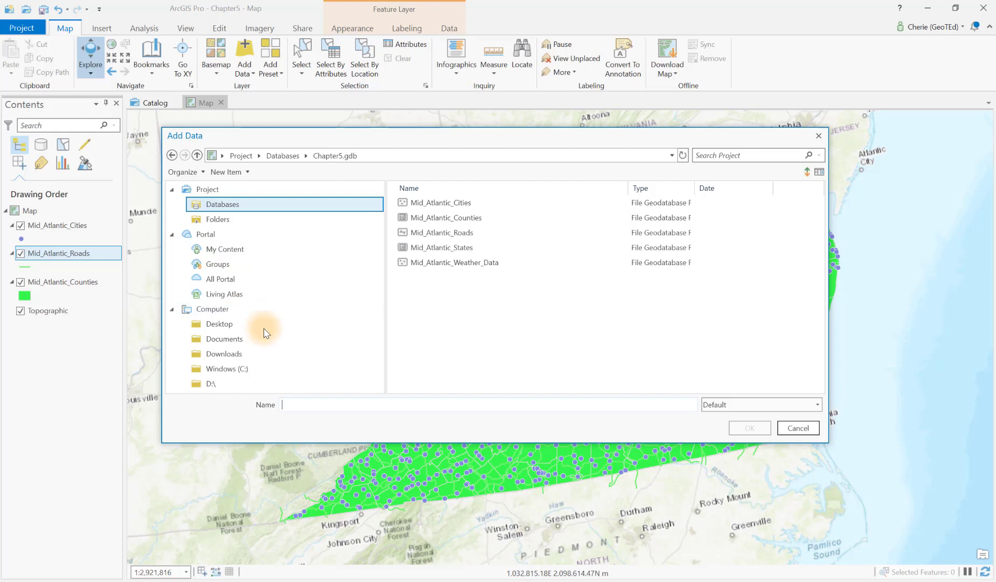
click(226, 390)
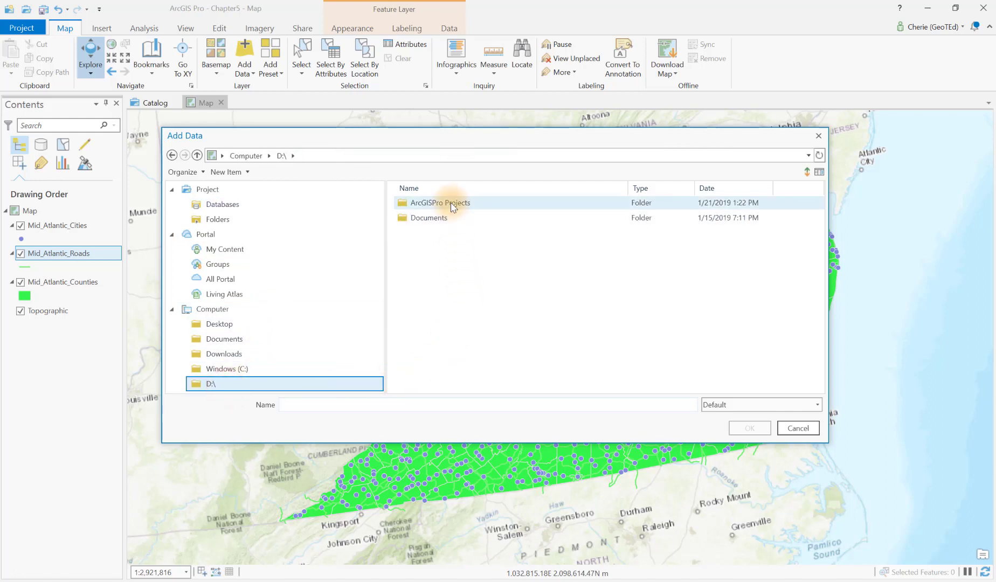
double_click(451, 204)
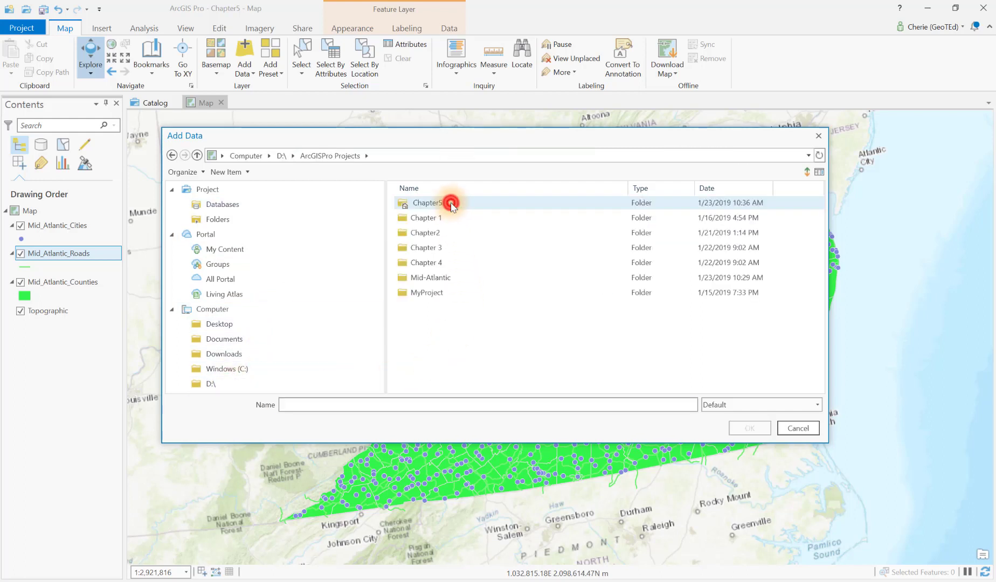
click(434, 278)
double_click(434, 278)
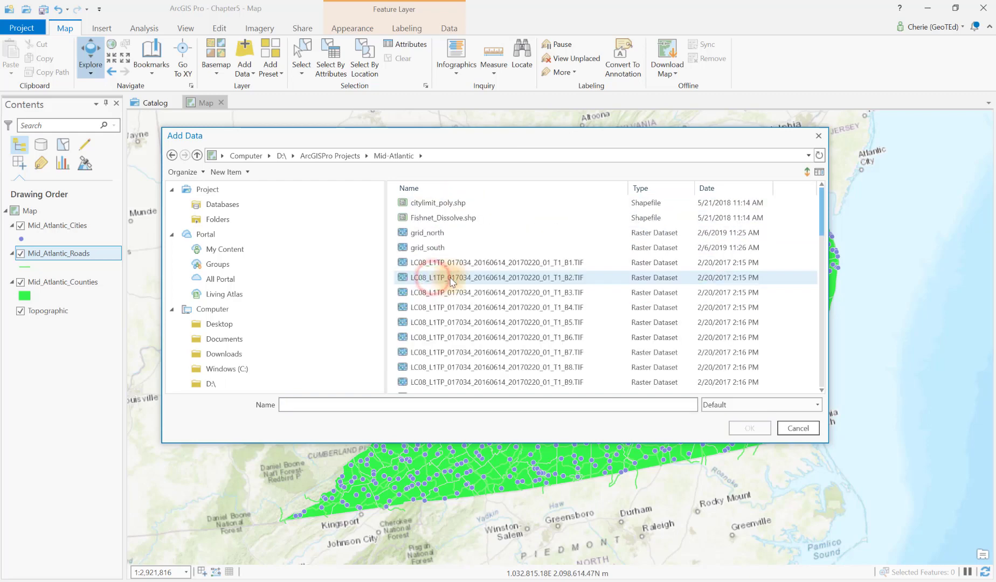
scroll(493, 270, down, 2)
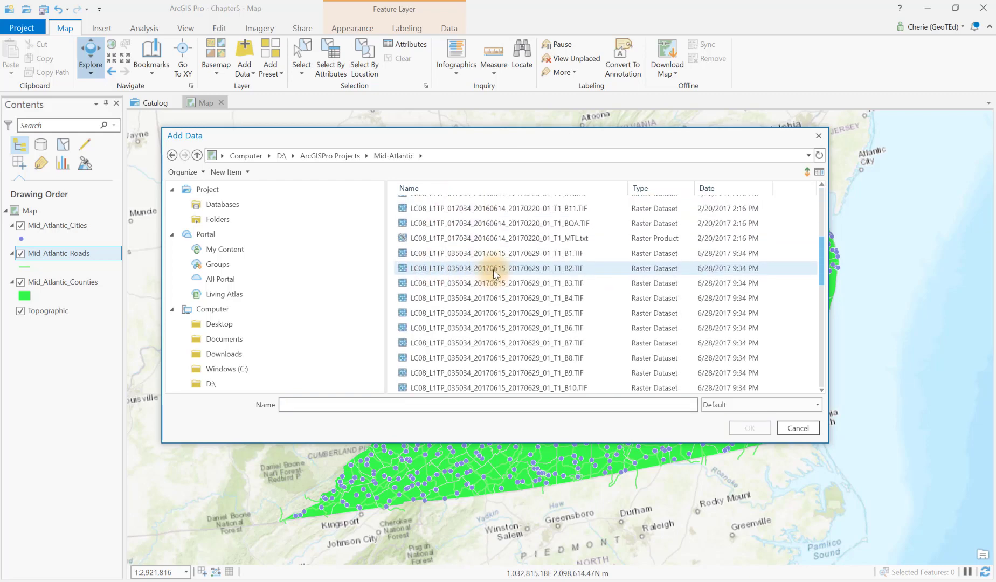
scroll(485, 323, down, 5)
click(479, 367)
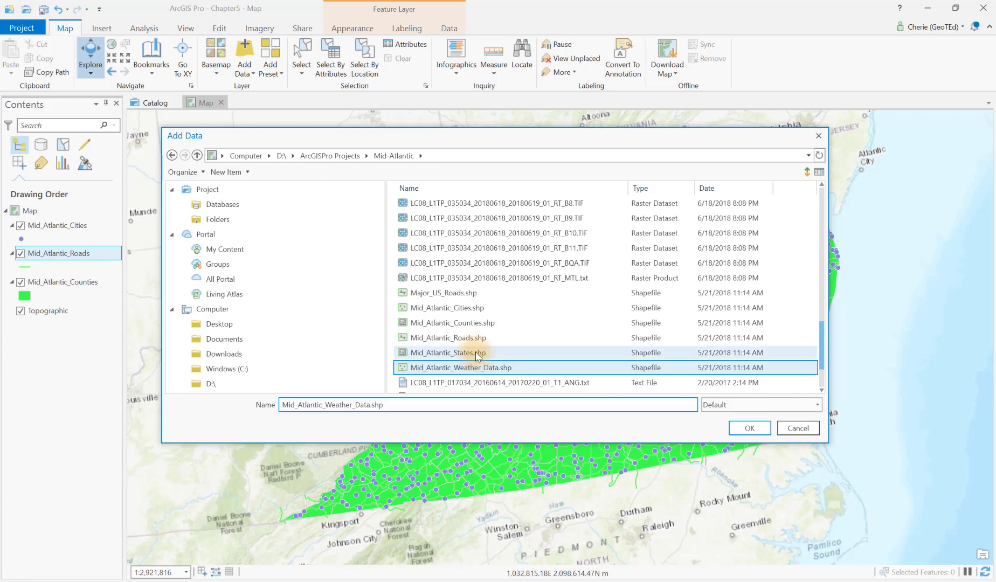
ctrl+click(475, 352)
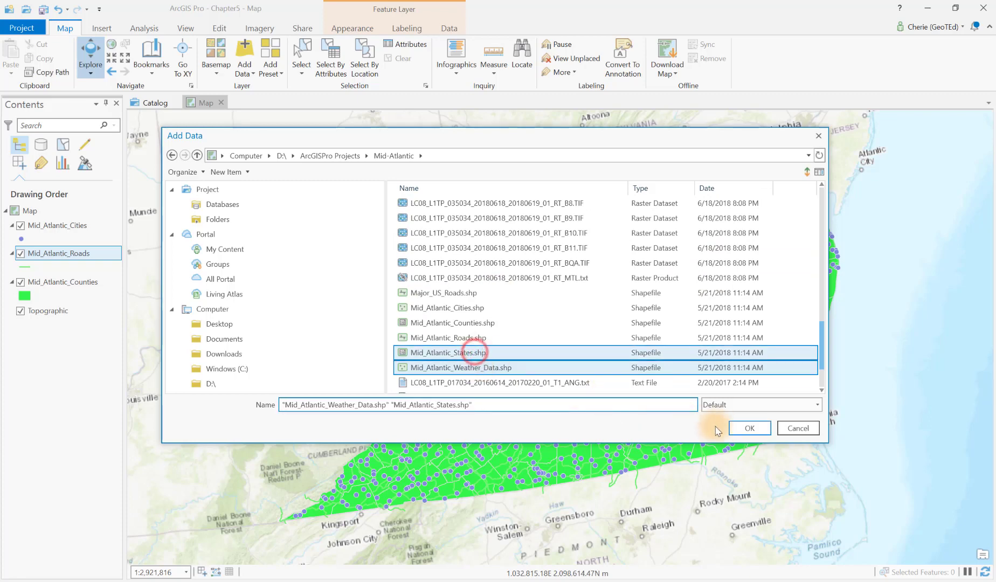
click(749, 428)
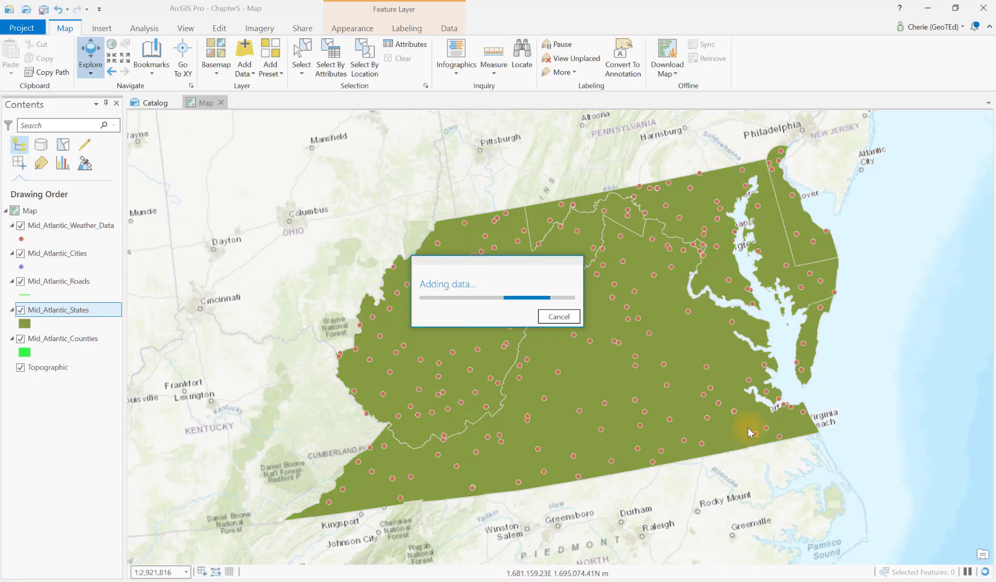
click(274, 304)
Drag Mid_Atlantic_States below Mid_Atlantic_Counties in the Contents, then open Add Data again
mouse_move(73, 310)
mouse_down()
mouse_move(75, 358)
mouse_move(46, 353)
mouse_move(46, 363)
mouse_up()
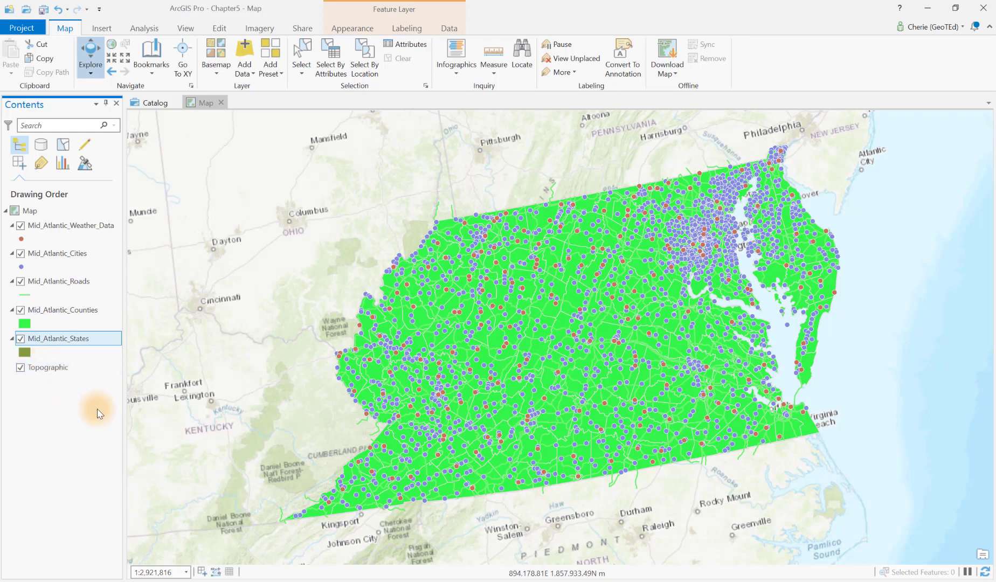
click(244, 48)
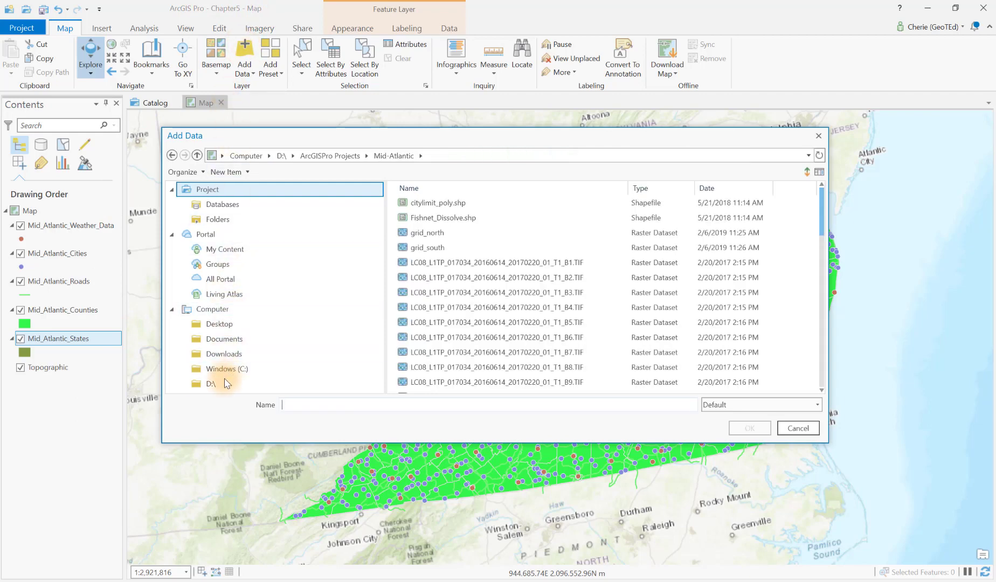
Add the Landsat raster LC08_L1TP_017034_20160614_20170220_01_T1_B5.TIF from the Mid-Atlantic folder
click(225, 382)
click(443, 203)
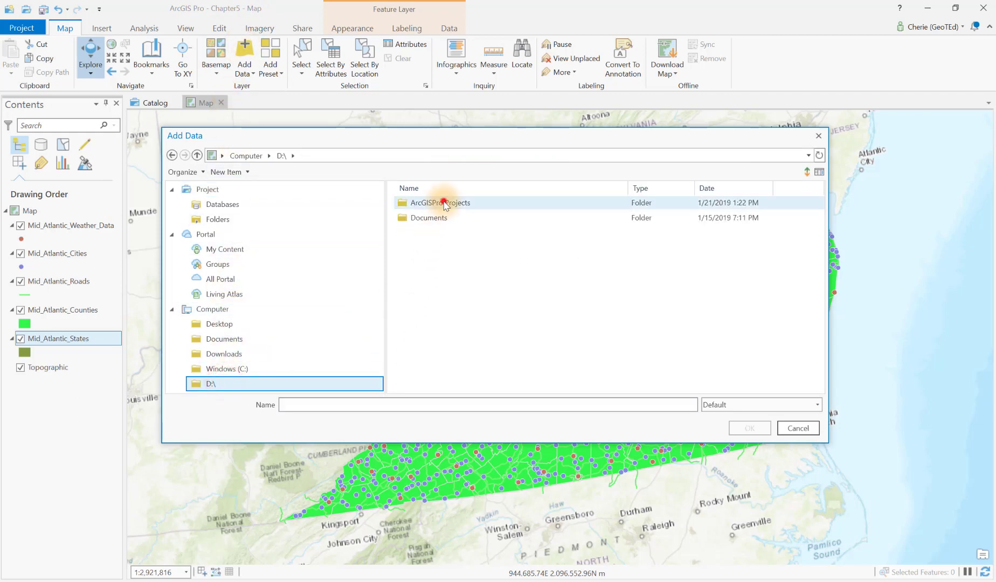
double_click(444, 203)
double_click(426, 276)
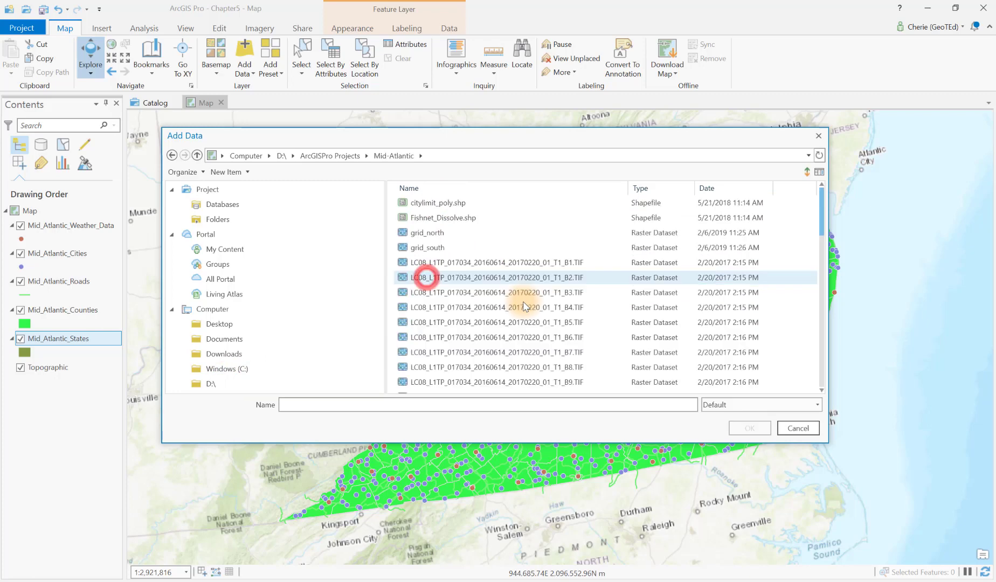
click(540, 322)
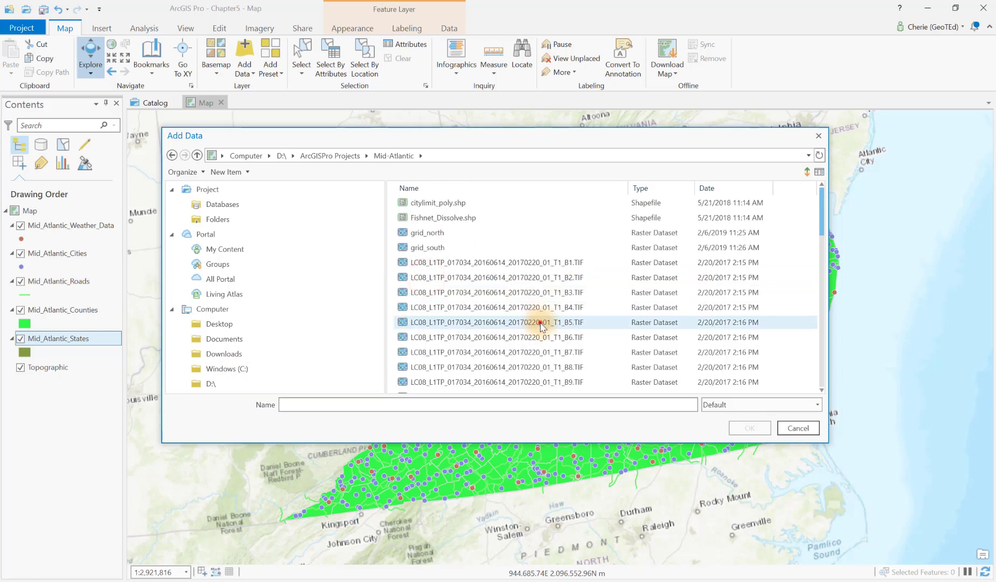
click(750, 429)
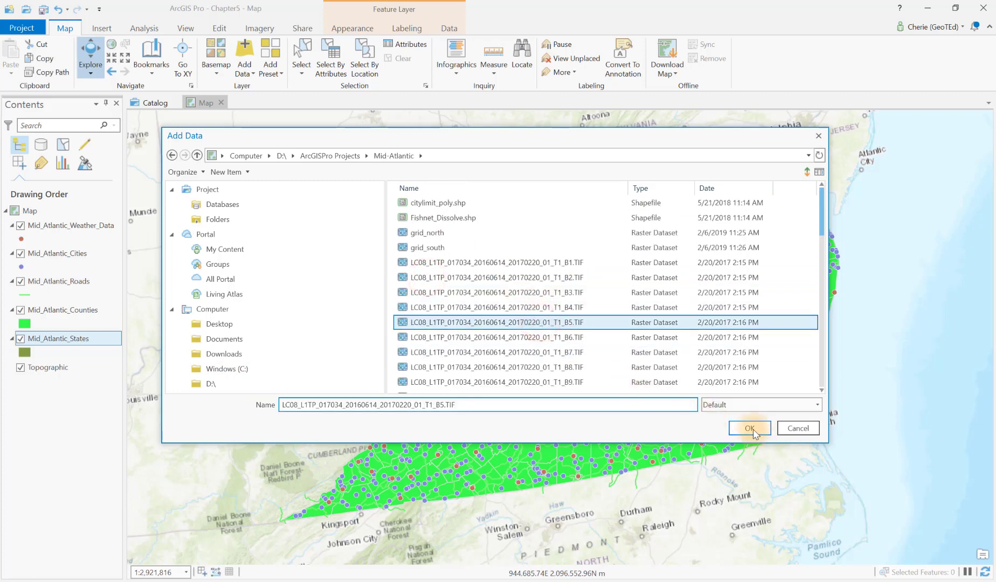